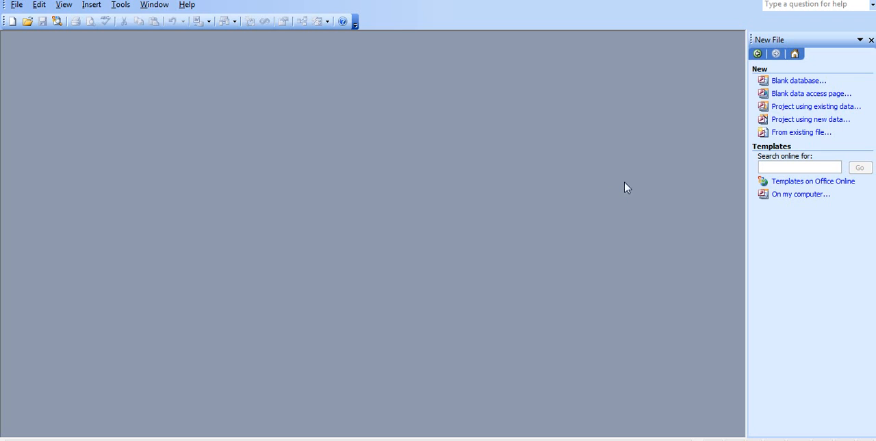
Step: Create a blank database named user_profile in the My Documents folder
left_click(801, 82)
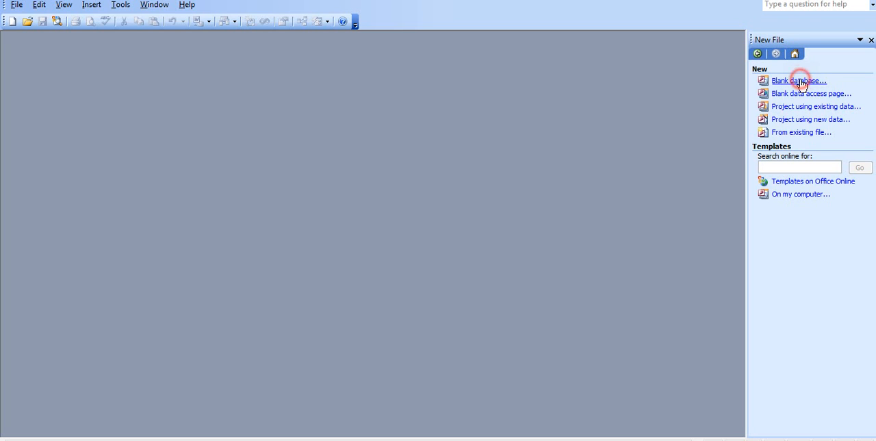
left_click(801, 82)
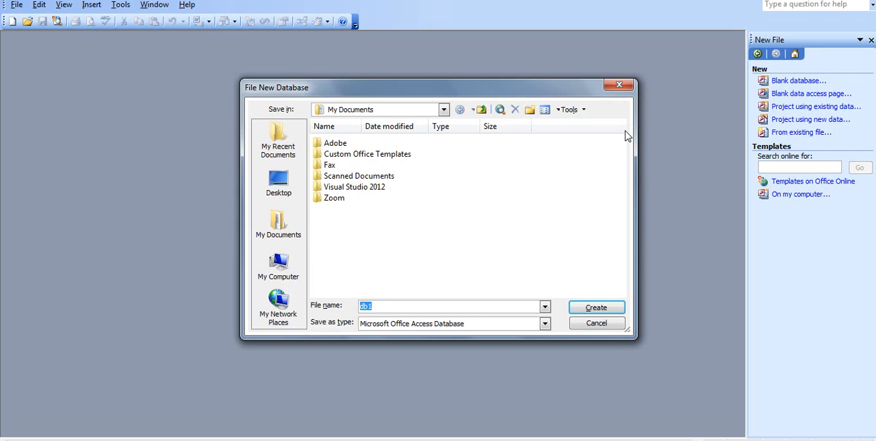
key("BackSpace")
type("user")
type("_profile")
left_click(593, 310)
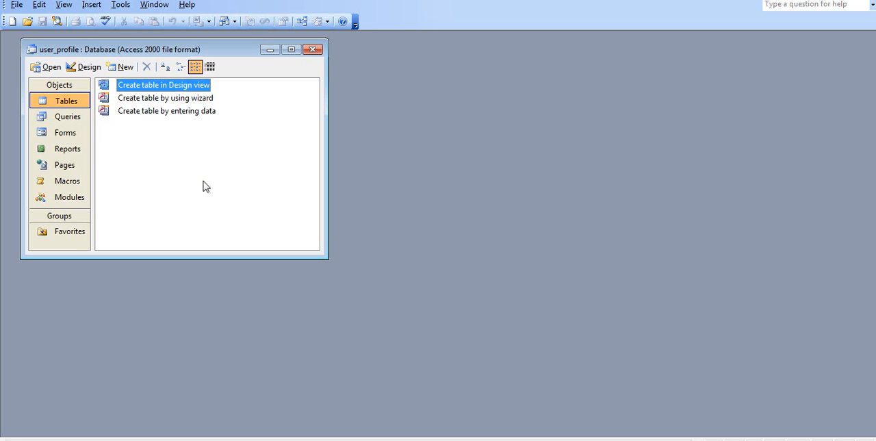
Step: Start a new table in Design view and add a field named id with the AutoNumber data type
double_click(141, 85)
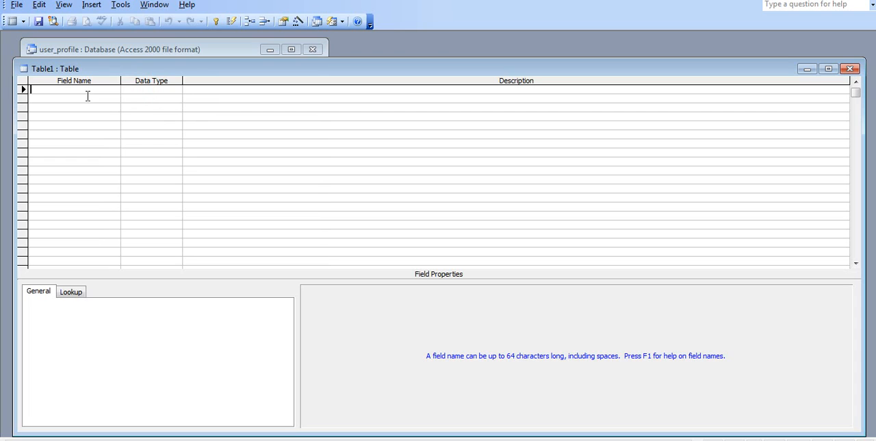
type("id")
left_click(133, 92)
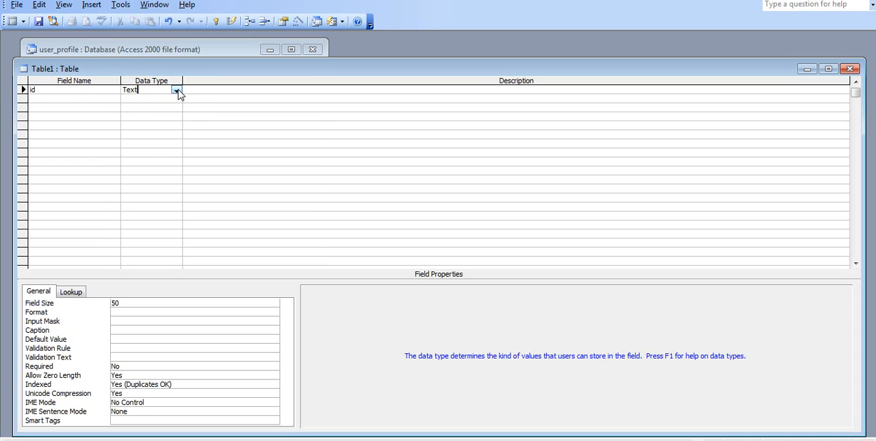
left_click(177, 91)
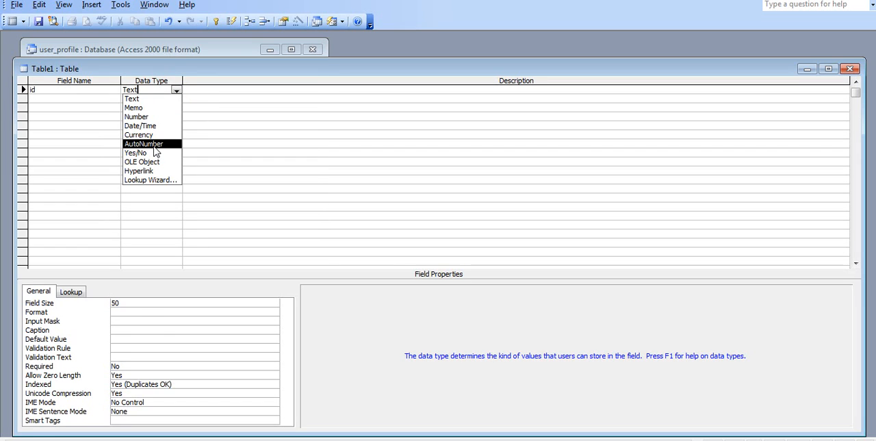
left_click(152, 144)
Step: Set the id field as the table's primary key
left_click(23, 89)
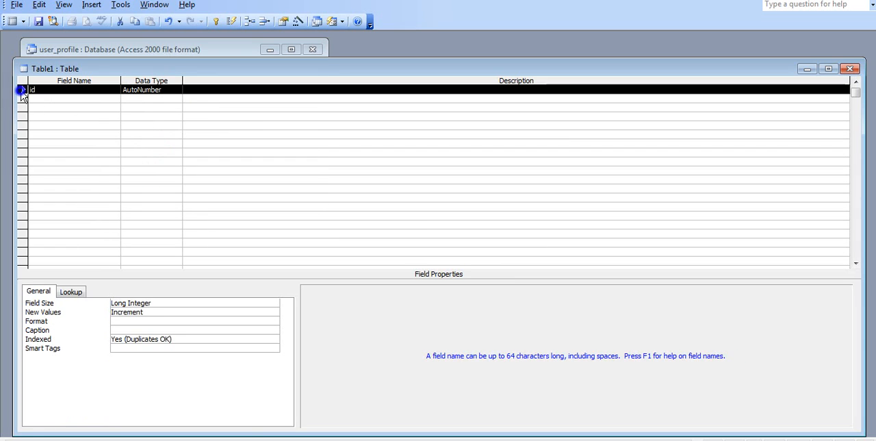
right_click(21, 91)
left_click(38, 102)
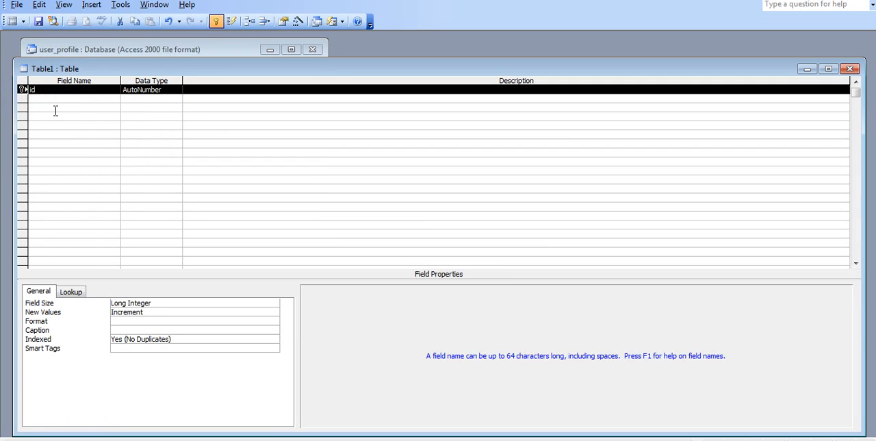
Step: Add two fields below id, name and address, both with the Text data type
left_click(52, 100)
left_click(52, 99)
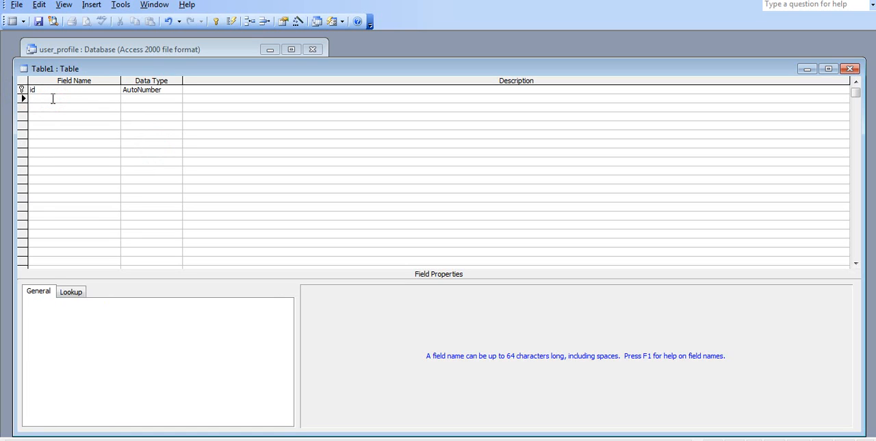
type("name")
left_click(130, 110)
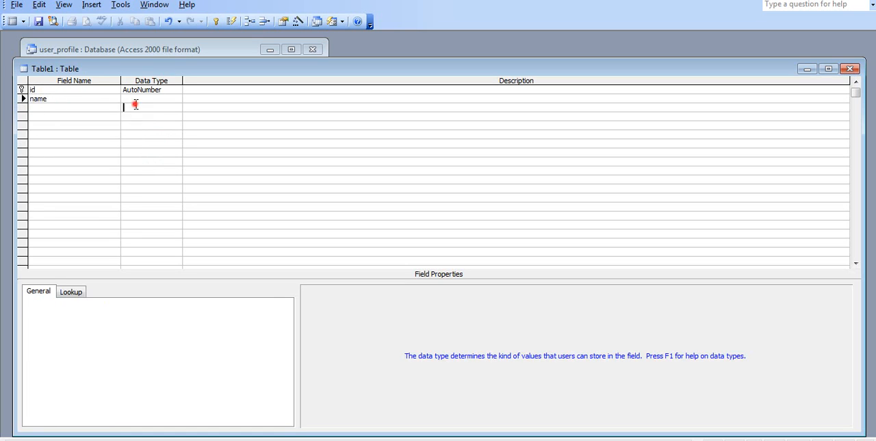
left_click(59, 110)
type("a")
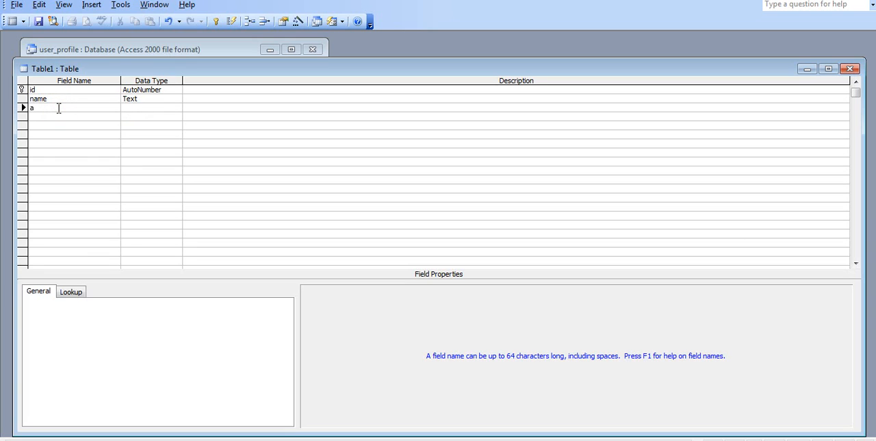
type("ddress")
left_click(130, 110)
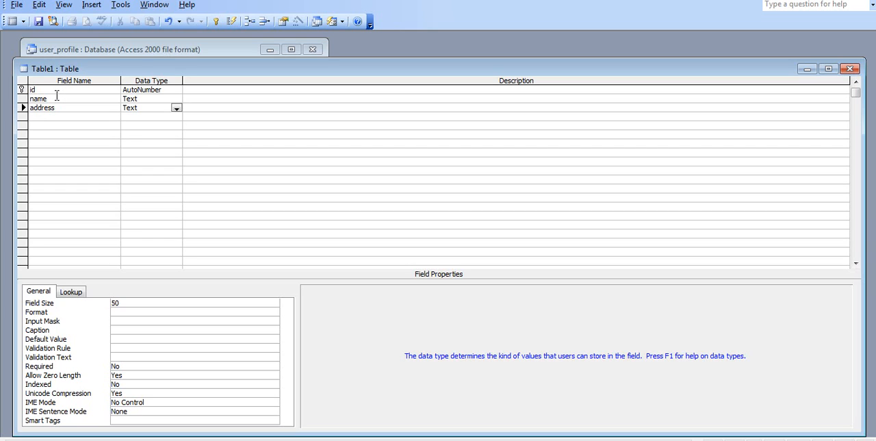
Step: Save the table as tbl_users and close its design window
key("ctrl+s")
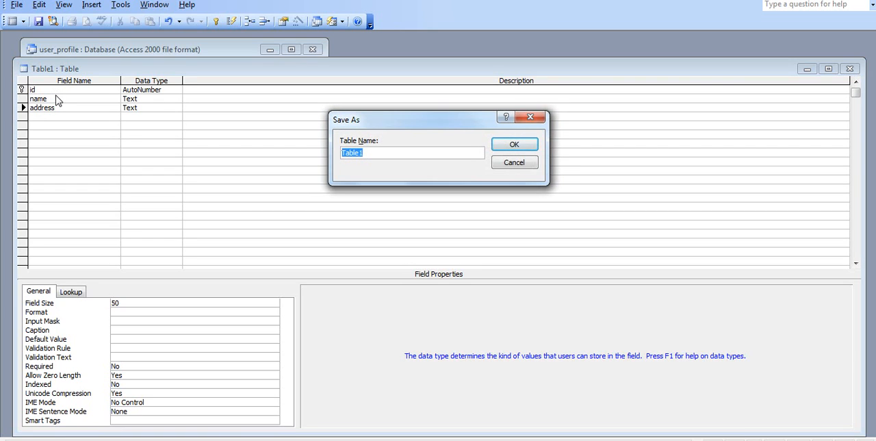
key("BackSpace")
type("tbl_users")
left_click(513, 145)
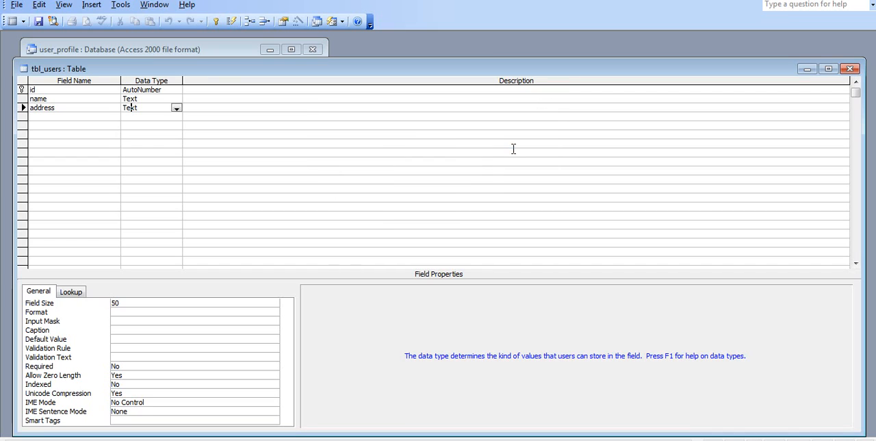
left_click(849, 68)
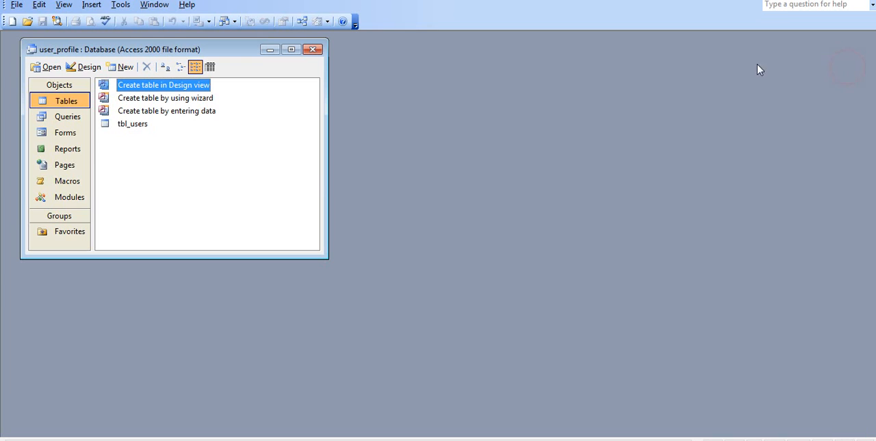
Step: Open tbl_users for data entry and fill the first record with the user's name and the address usa
left_click(136, 126)
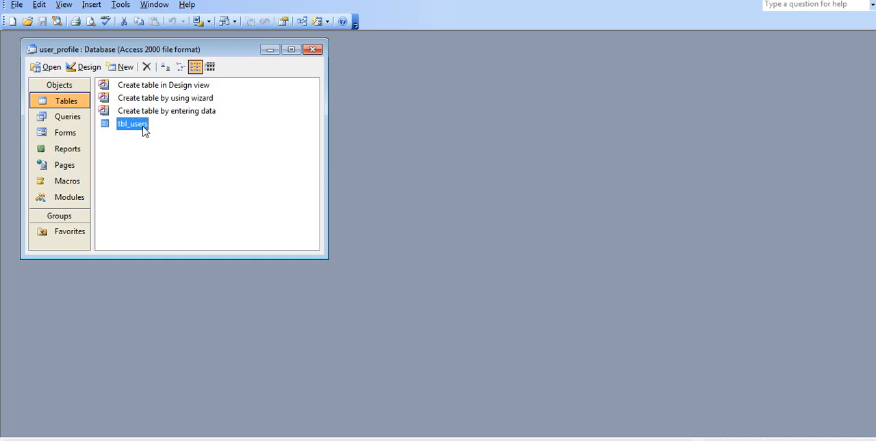
double_click(143, 130)
left_click(137, 93)
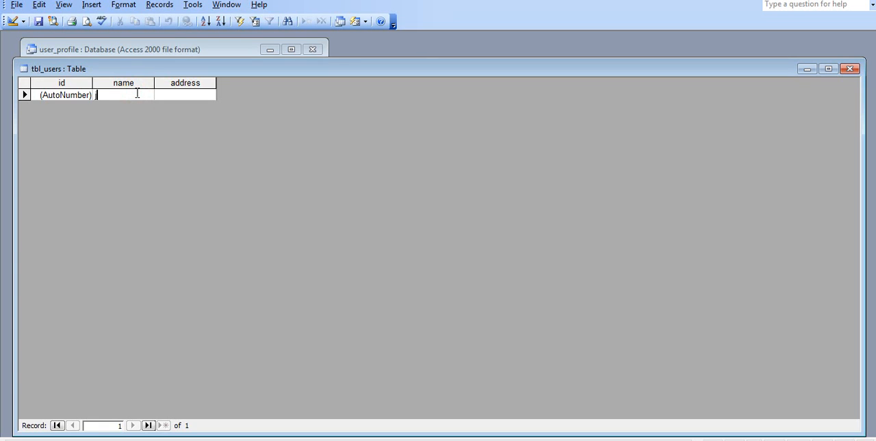
type("jo")
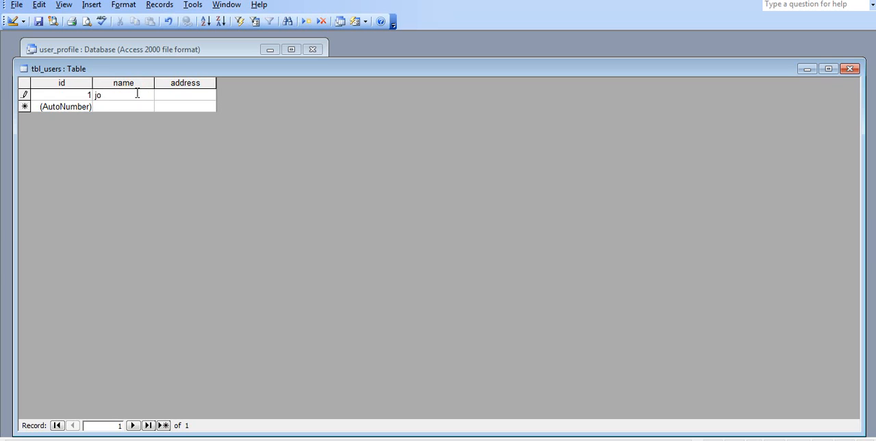
type("hn")
left_click(190, 96)
type("usa")
Step: Add a second record with the user's name and the address italy
left_click(134, 106)
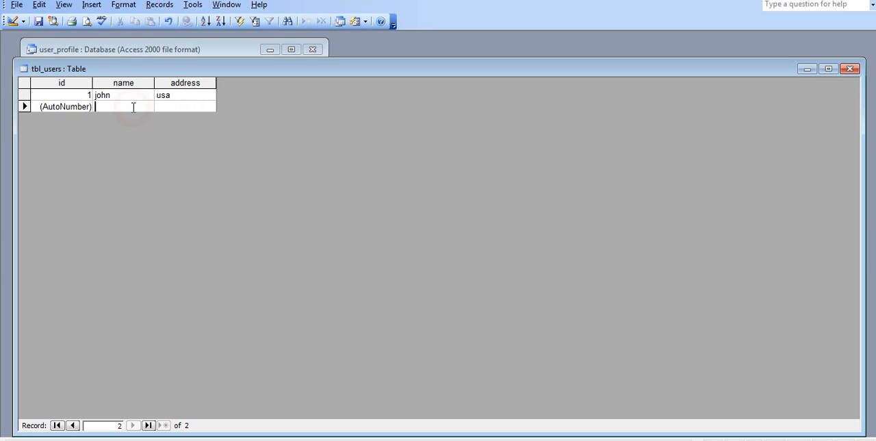
type("ana")
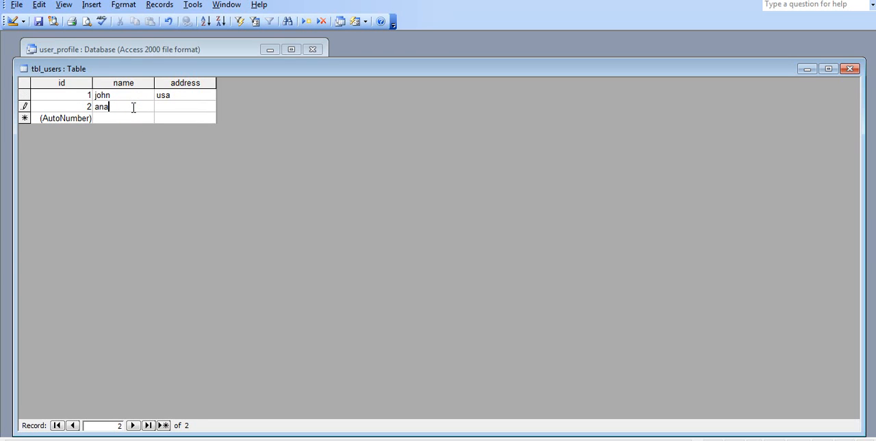
left_click(169, 109)
type("italy")
Step: Add a third record with the user's name and the address spain
left_click(134, 118)
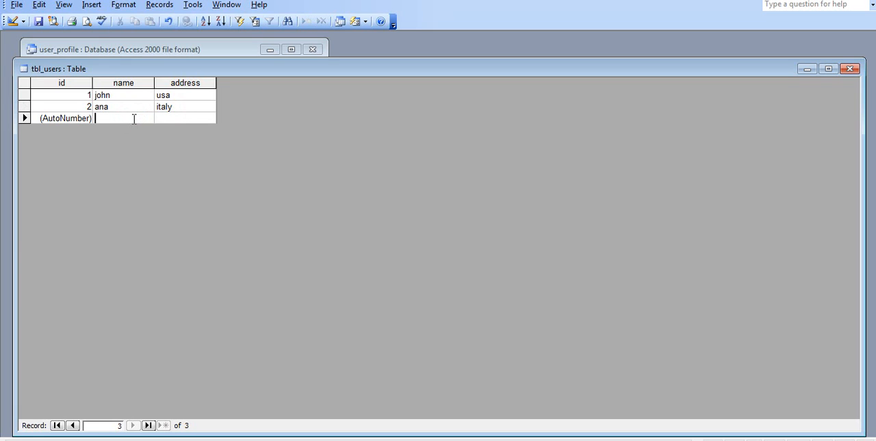
type("mar")
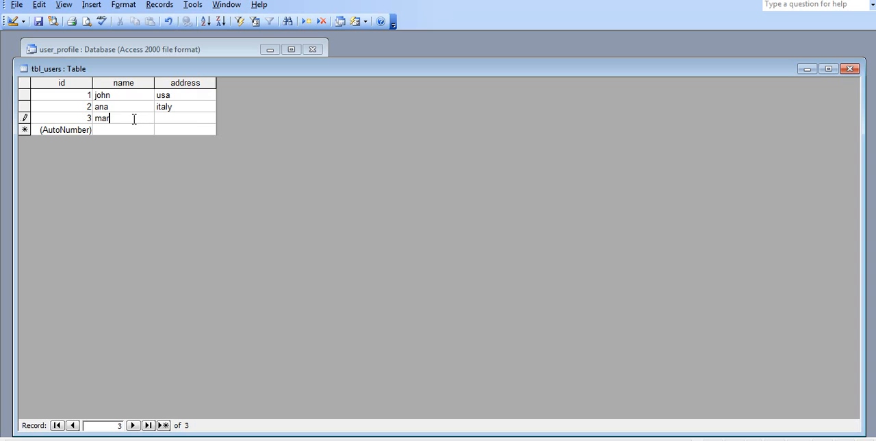
type("ia")
left_click(190, 117)
type("spain")
left_click(333, 132)
Step: Close tbl_users, reopen it to check the stored records, and close it again
left_click(849, 69)
left_click(48, 67)
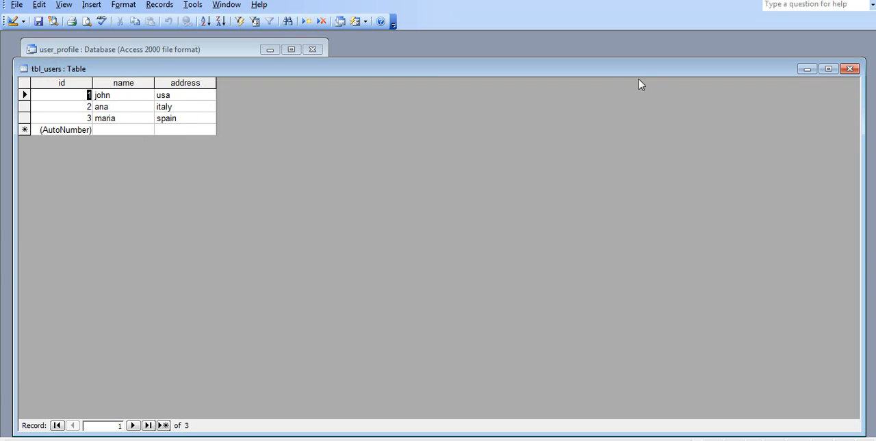
left_click_drag(636, 65, 658, 134)
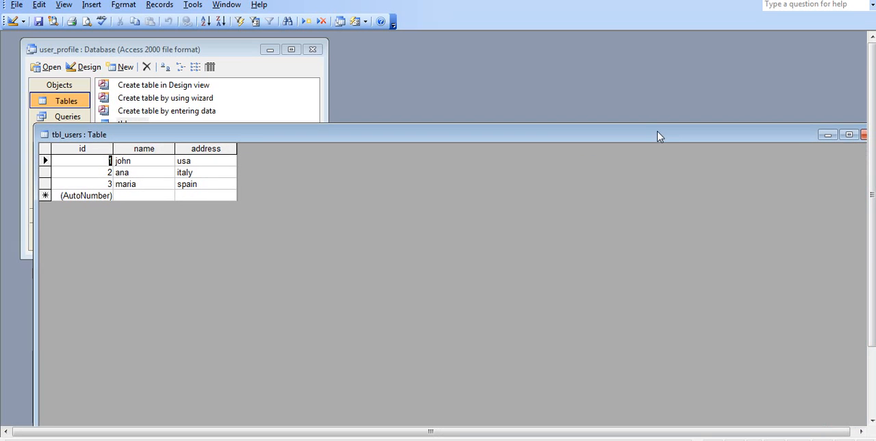
left_click(863, 135)
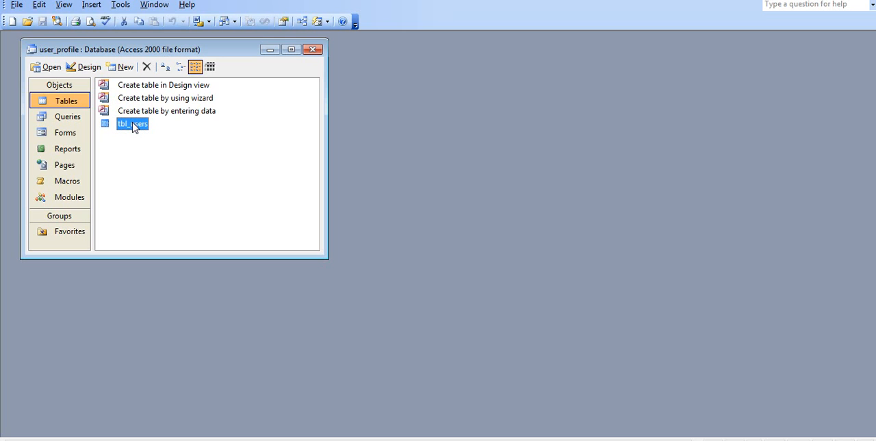
Step: Review the field definitions of tbl_users in Design view, and close the design window
left_click(88, 69)
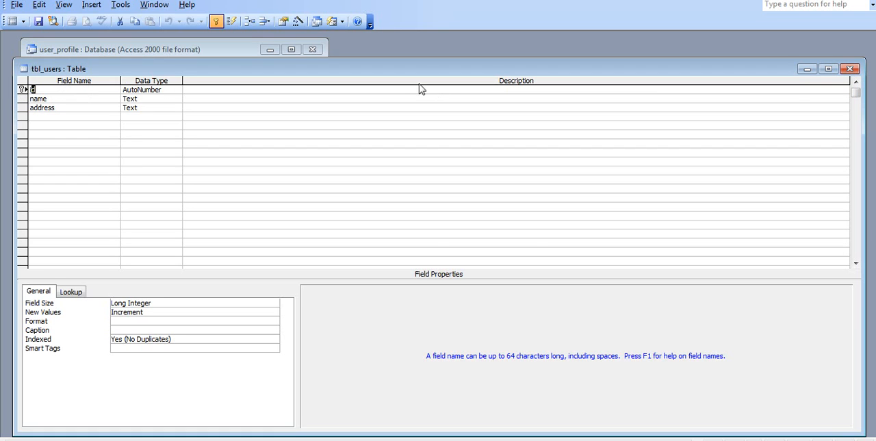
left_click_drag(401, 72, 414, 116)
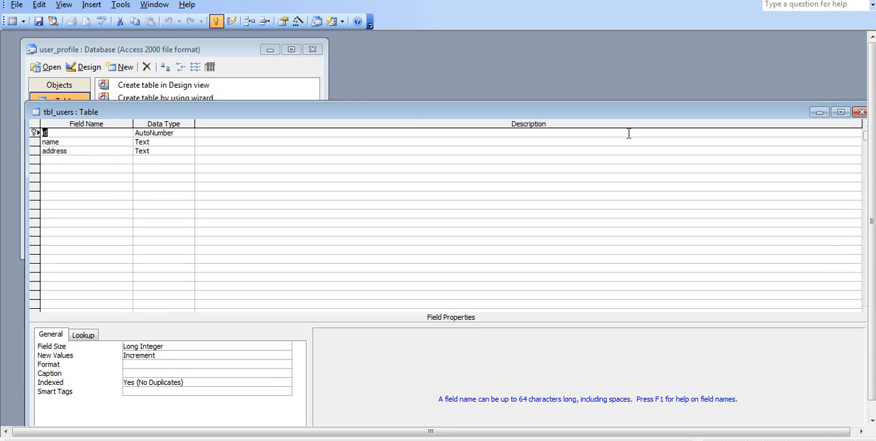
left_click(861, 112)
Step: Reopen the records of tbl_users and shift the table window so the database's object list is uncovered
left_click(133, 126)
double_click(135, 129)
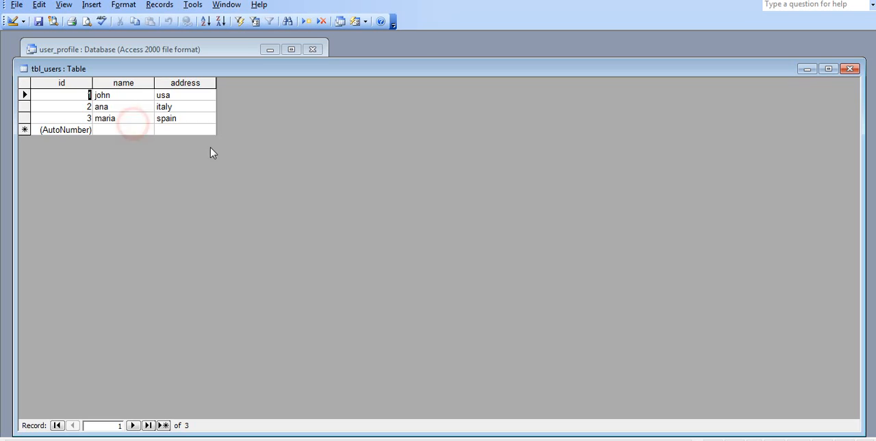
left_click_drag(308, 69, 373, 171)
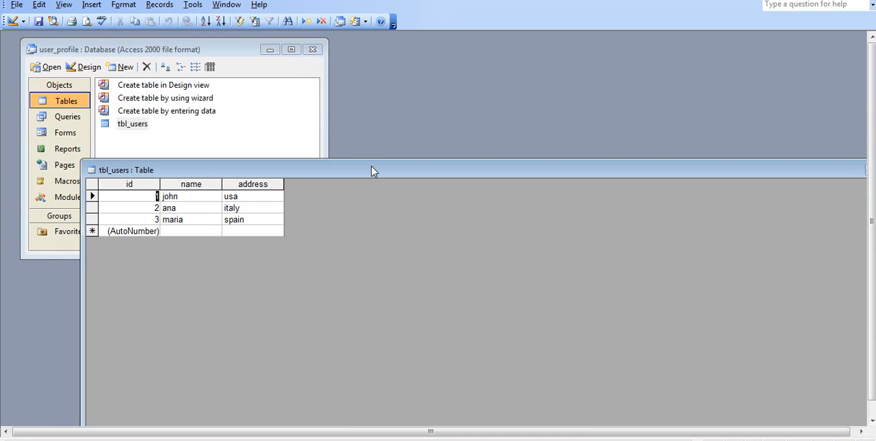